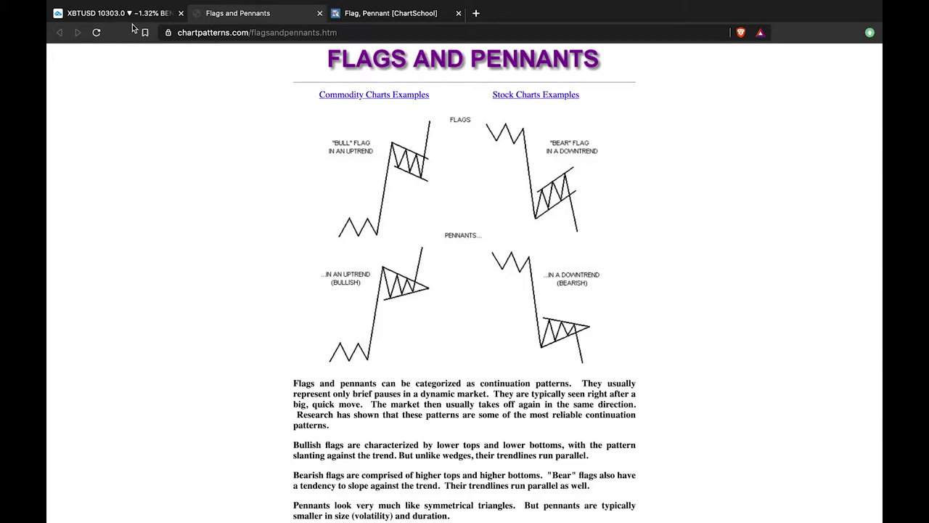
# Switch to the XBTUSD 4h chart and zoom to the mid-November 2018 pennant after the drop
pyautogui.click(108, 19)
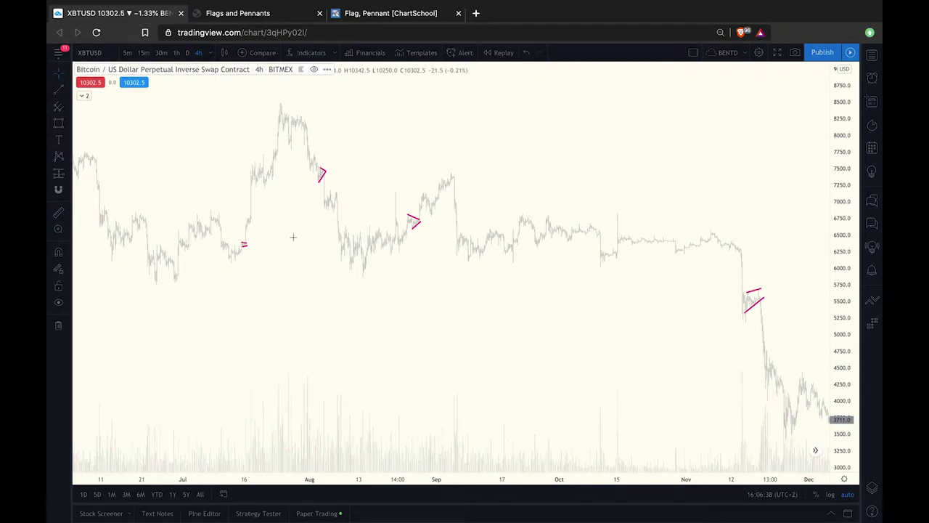
pyautogui.hscroll(-10, 302, 246)
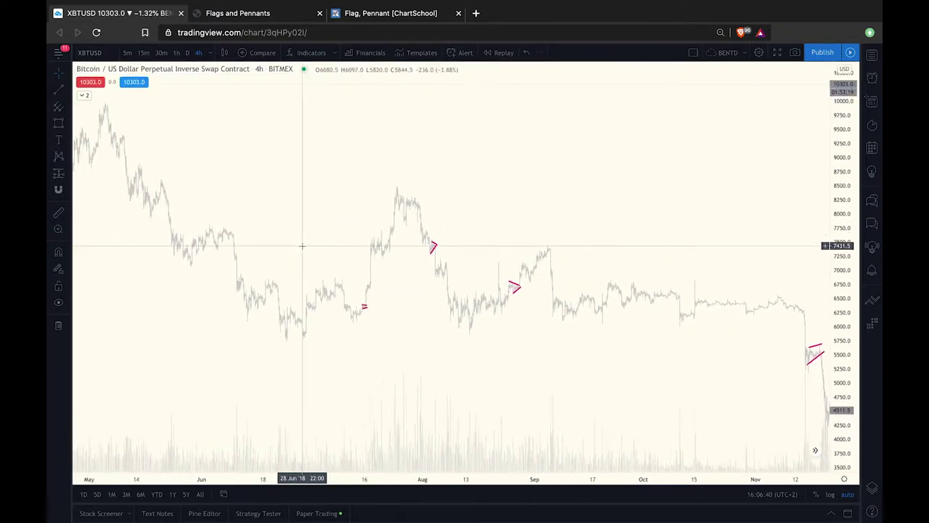
pyautogui.scroll(10, 332, 268)
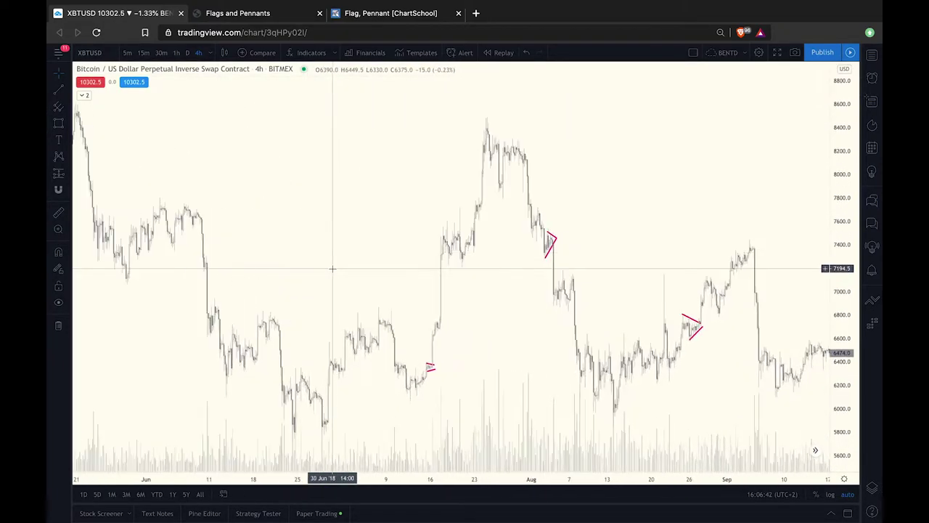
pyautogui.scroll(5, 332, 268)
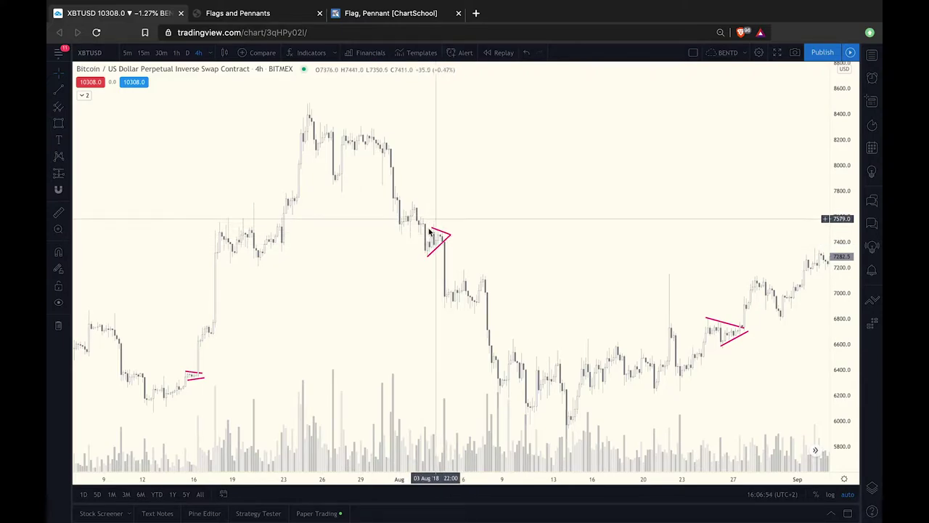
pyautogui.hscroll(5, 519, 259)
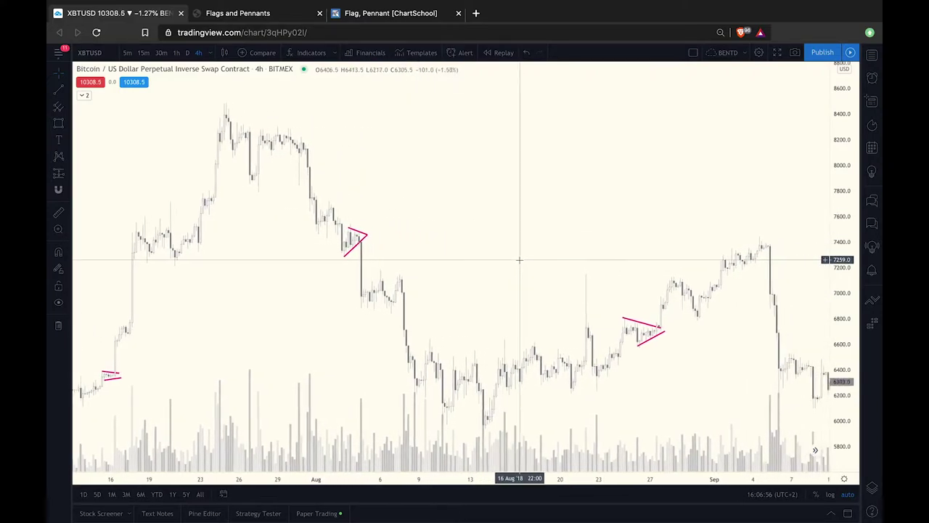
pyautogui.hscroll(10, 643, 336)
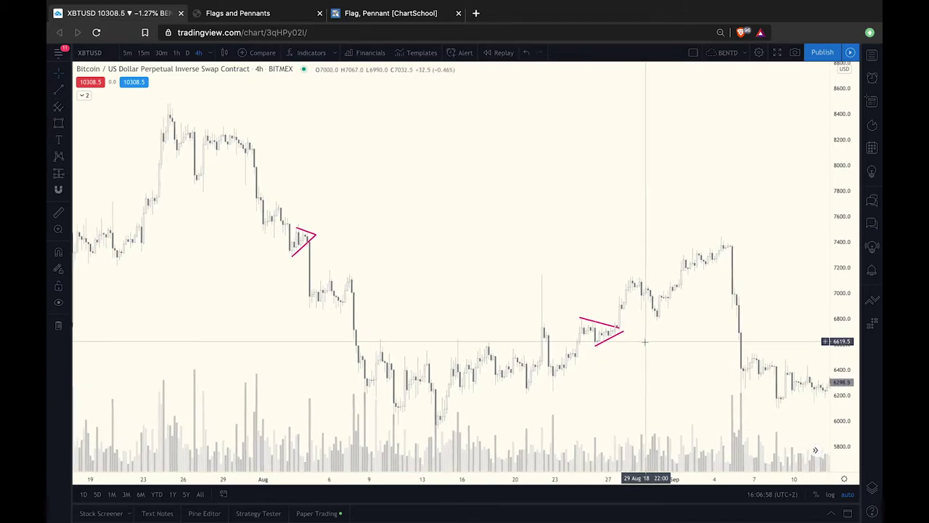
pyautogui.hscroll(20, 643, 340)
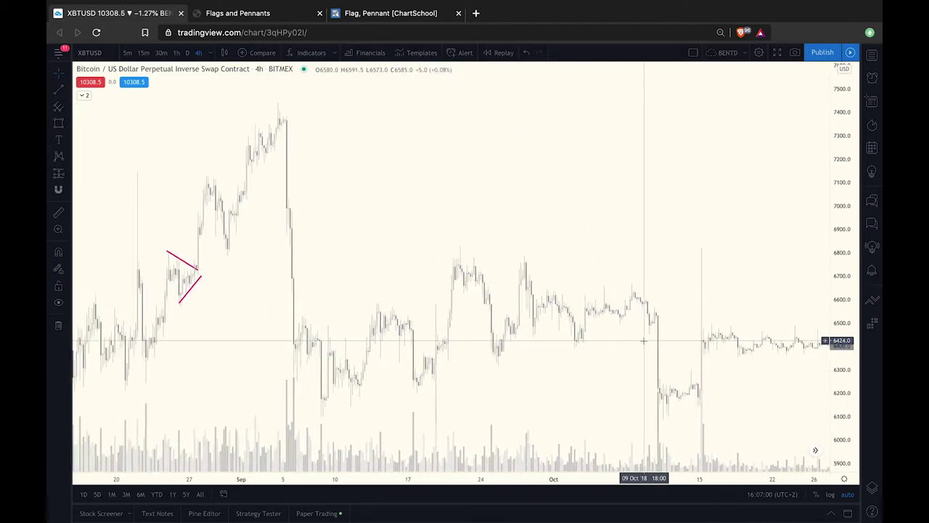
pyautogui.scroll(3, 643, 339)
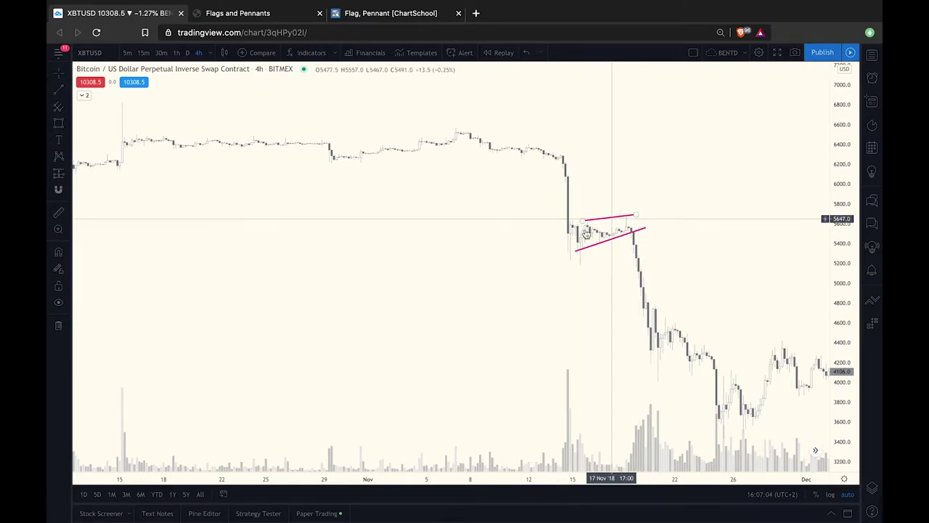
# Draw a trend line from the top to the bottom of the steep mid-November drop
pyautogui.click(58, 88)
pyautogui.click(559, 150)
pyautogui.click(577, 249)
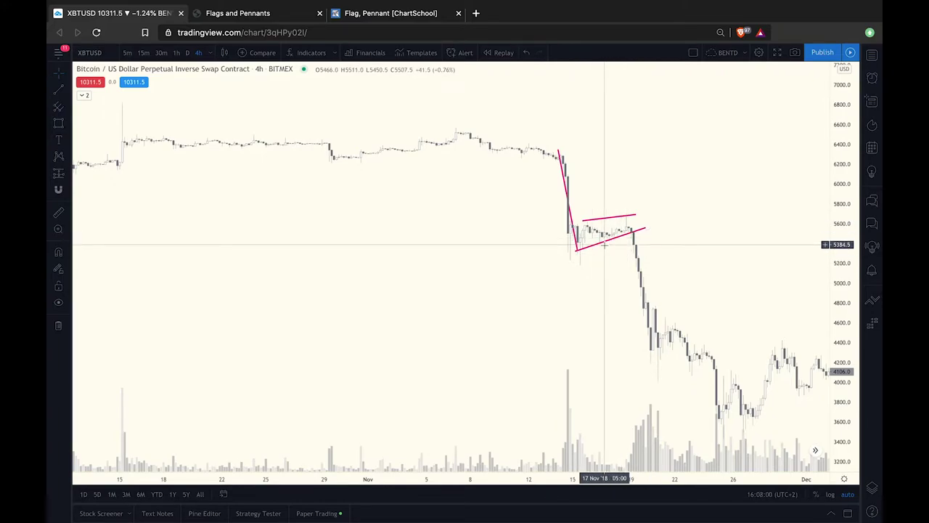
pyautogui.hscroll(10, 594, 241)
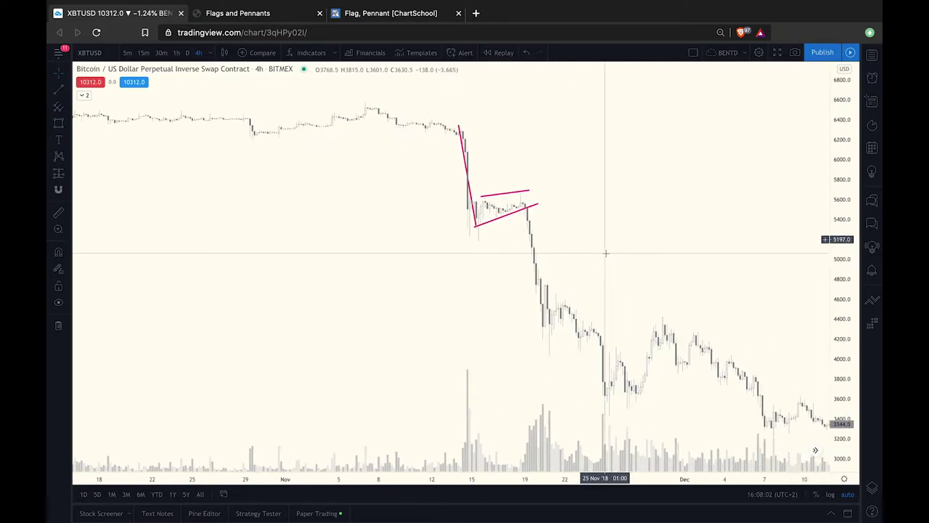
pyautogui.hscroll(-1, 607, 253)
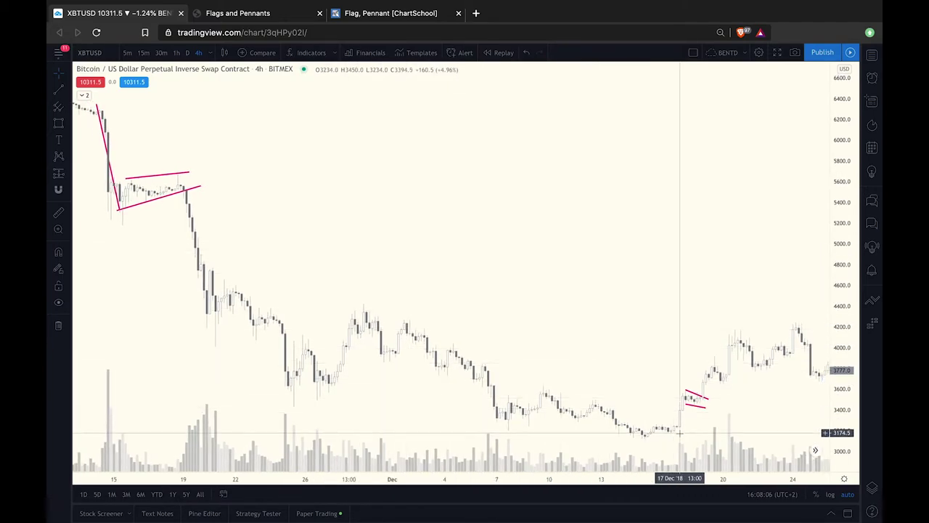
pyautogui.scroll(2, 639, 377)
# Draw a trend line from the 29 Nov high down to the 17 Dec lows
pyautogui.click(59, 88)
pyautogui.click(289, 259)
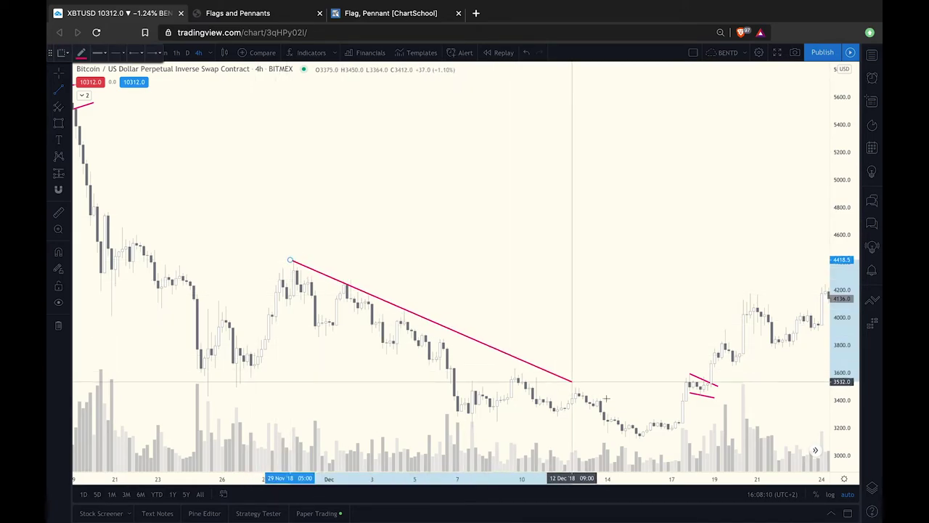
pyautogui.click(693, 433)
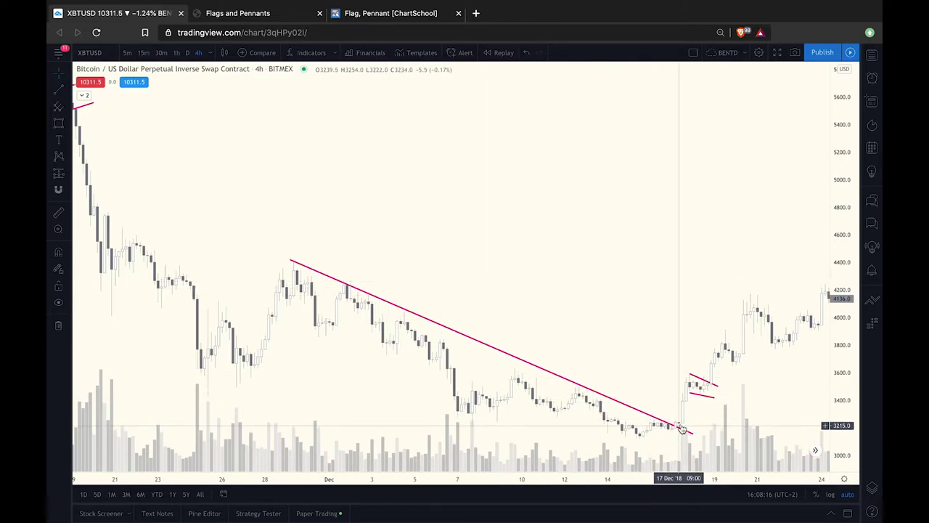
pyautogui.hscroll(2, 728, 416)
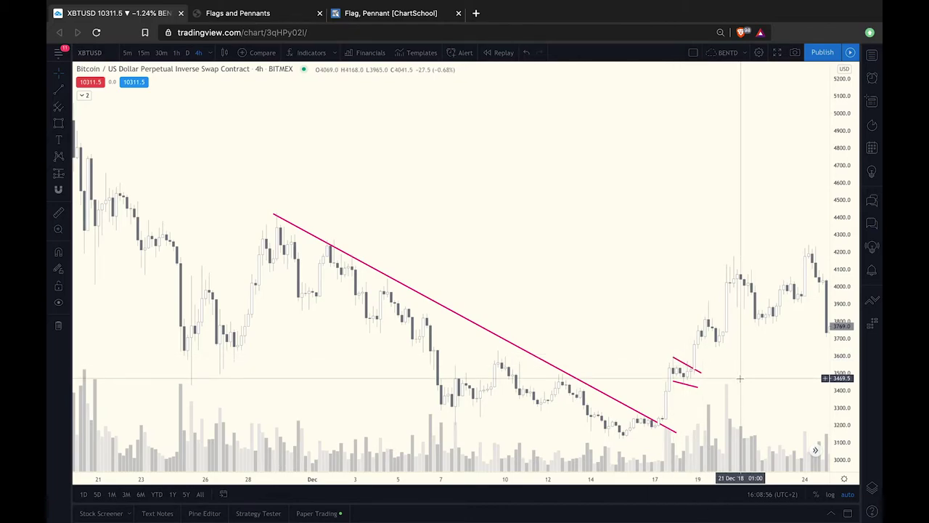
# Scroll and zoom forward to September 2020, where two magenta rising lines frame the wedge
pyautogui.scroll(-6, 740, 378)
pyautogui.scroll(-3, 740, 379)
pyautogui.hscroll(10, 740, 379)
pyautogui.scroll(3, 740, 378)
pyautogui.hscroll(15, 740, 379)
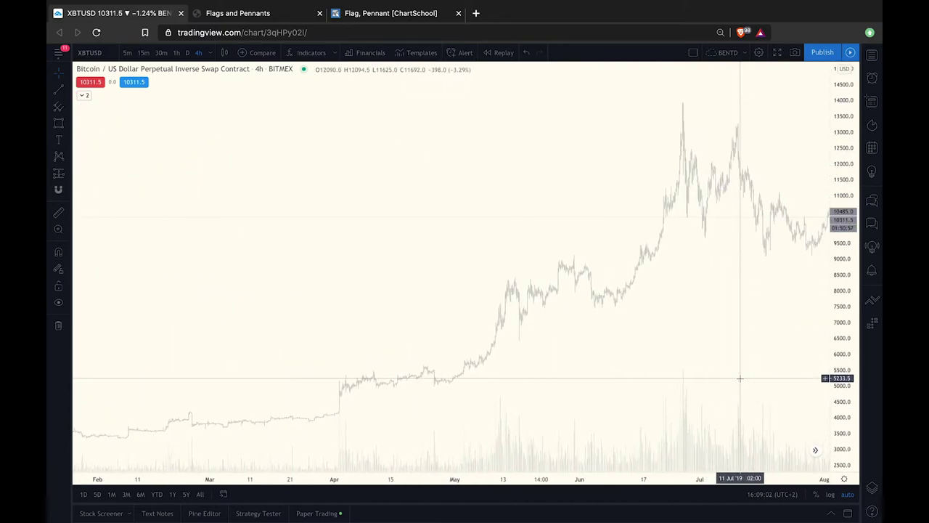
pyautogui.hscroll(15, 740, 378)
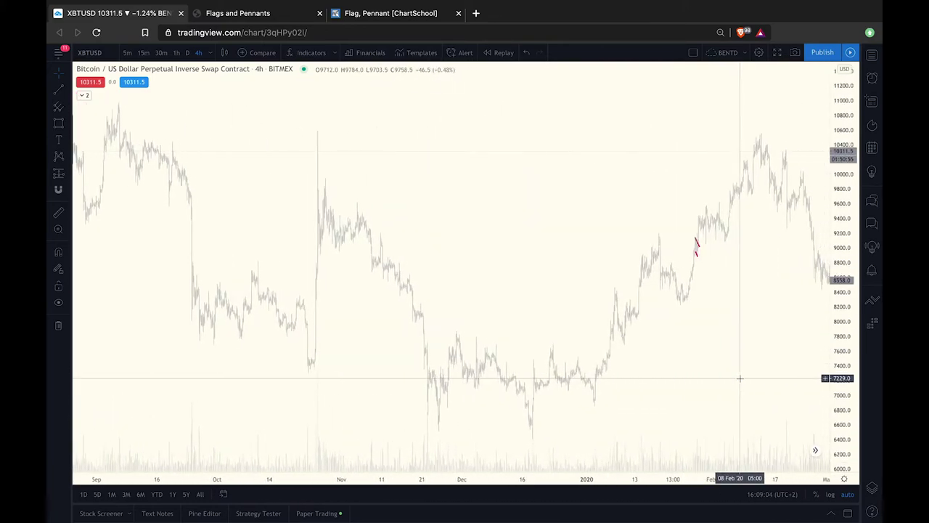
pyautogui.scroll(5, 686, 291)
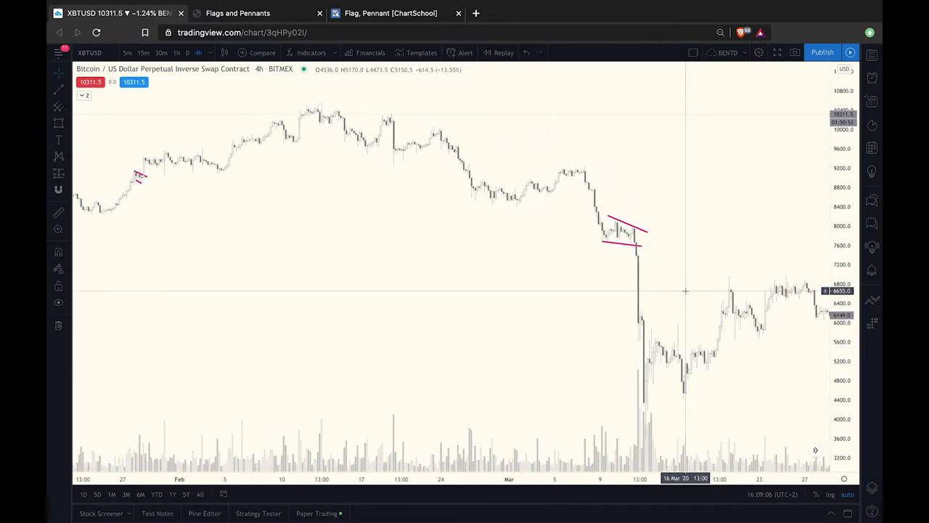
pyautogui.hscroll(-5, 425, 235)
pyautogui.hscroll(-3, 305, 204)
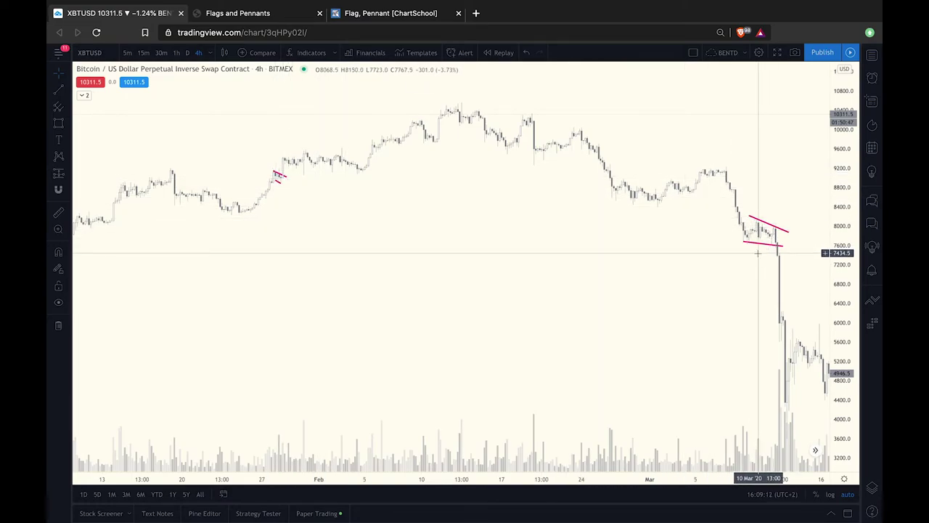
pyautogui.hscroll(2, 762, 247)
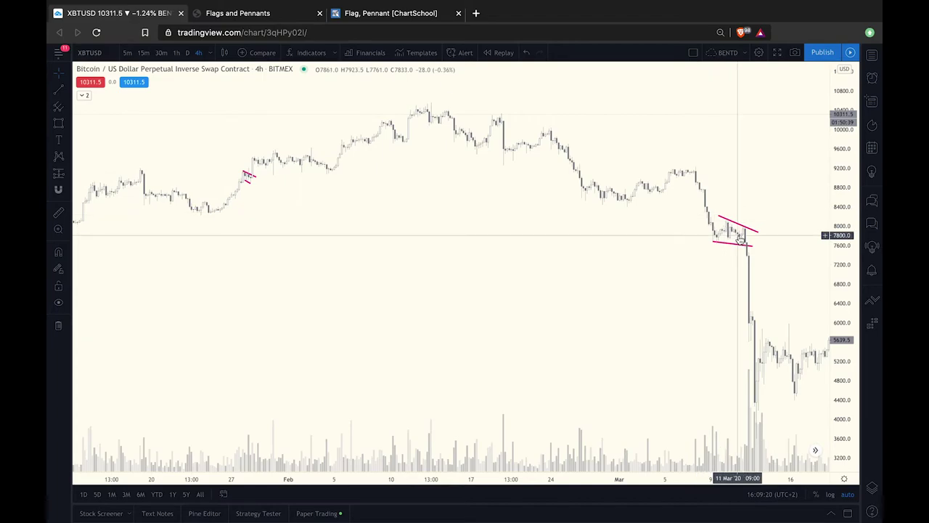
pyautogui.hscroll(15, 751, 263)
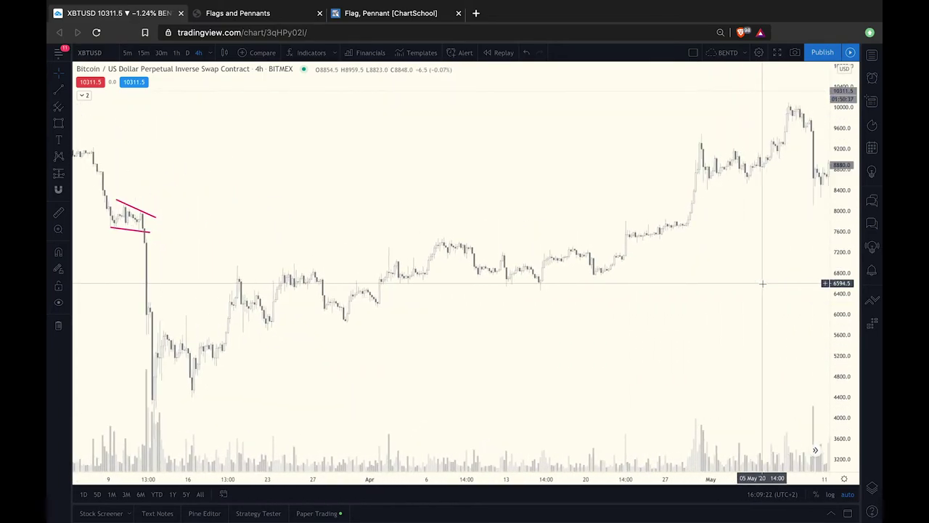
pyautogui.hscroll(20, 762, 283)
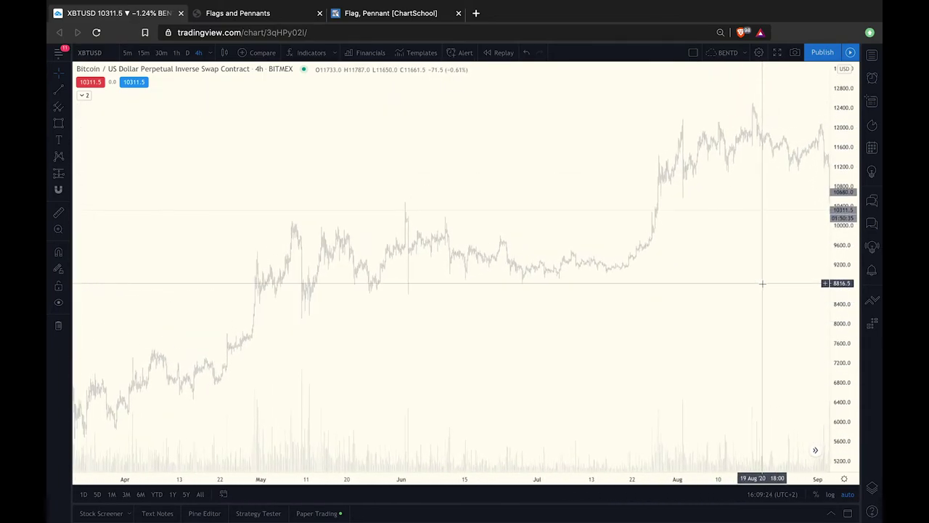
pyautogui.hscroll(5, 763, 283)
pyautogui.scroll(5, 554, 284)
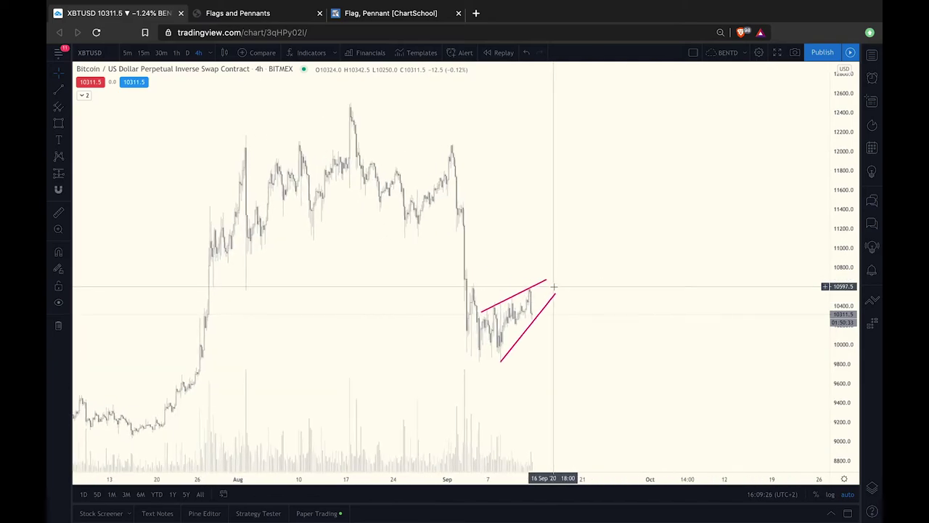
pyautogui.scroll(5, 553, 285)
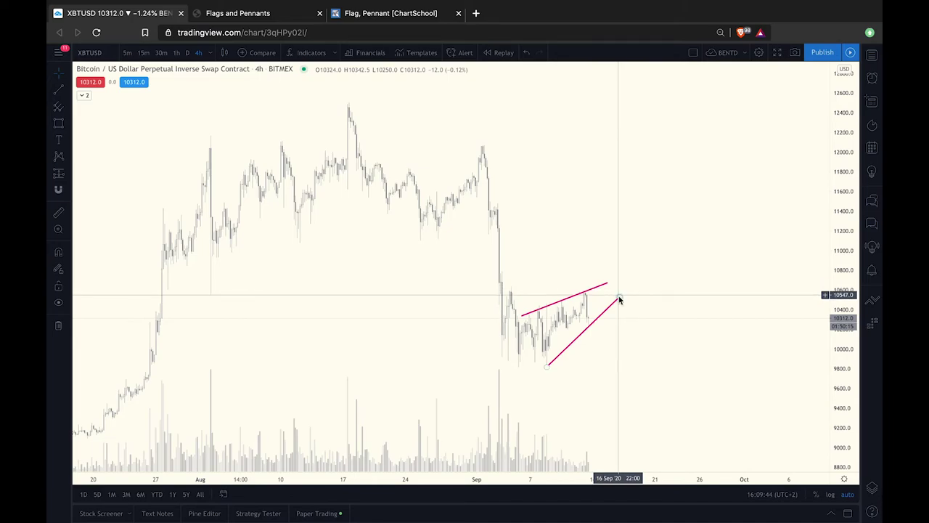
# Place a horizontal line at 9978.0 just beneath the September 2020 rising pennant
pyautogui.click(618, 297)
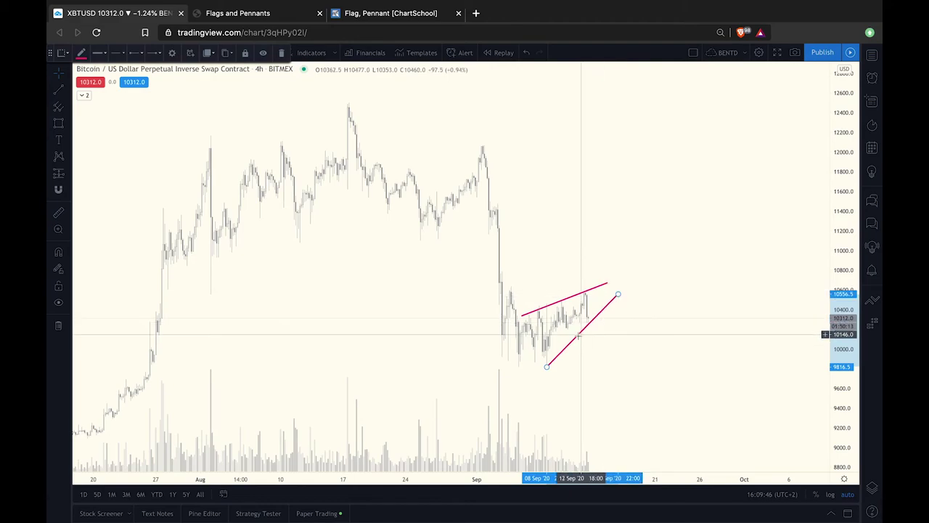
pyautogui.scroll(1, 593, 324)
pyautogui.scroll(3, 594, 323)
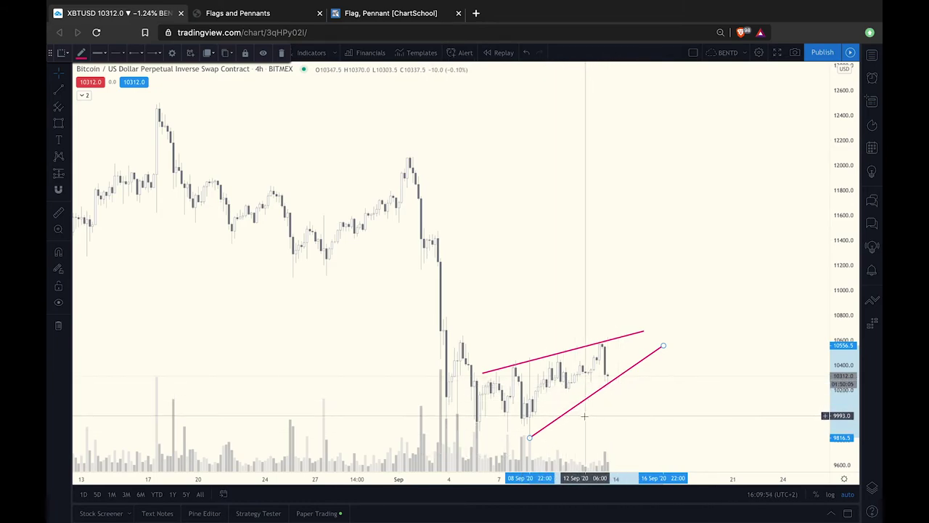
pyautogui.click(69, 95)
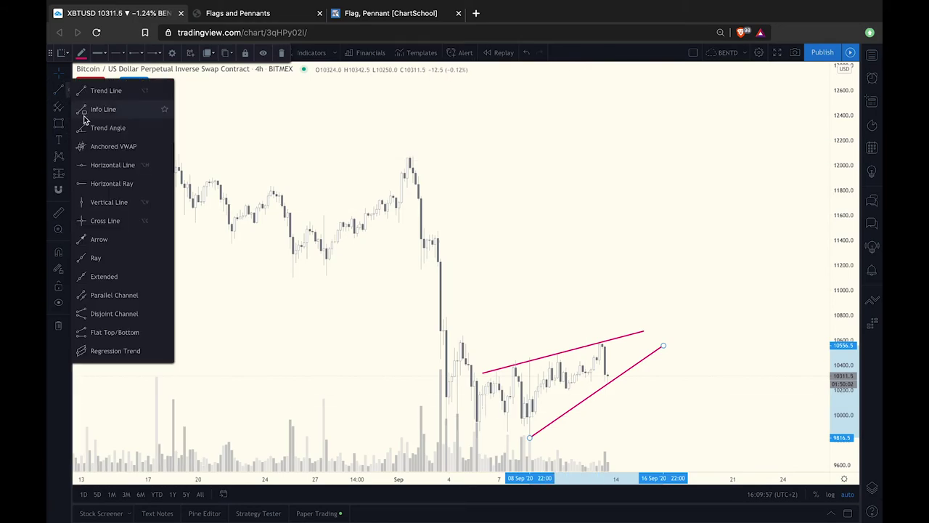
pyautogui.click(112, 166)
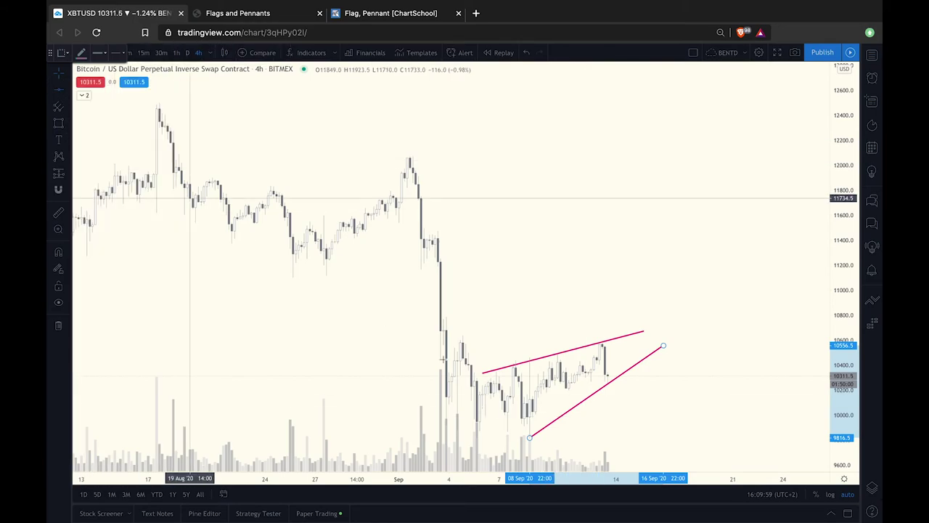
pyautogui.click(546, 418)
pyautogui.scroll(1, 637, 363)
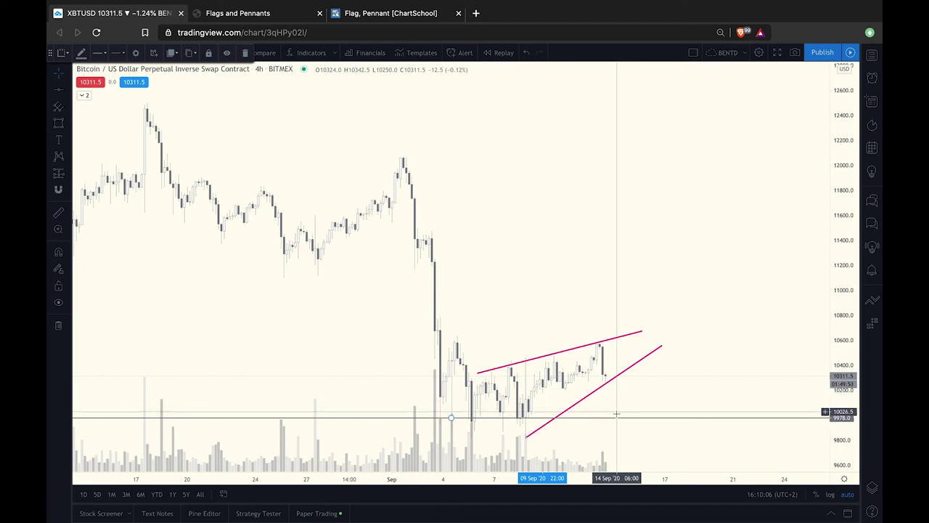
pyautogui.scroll(-5, 619, 422)
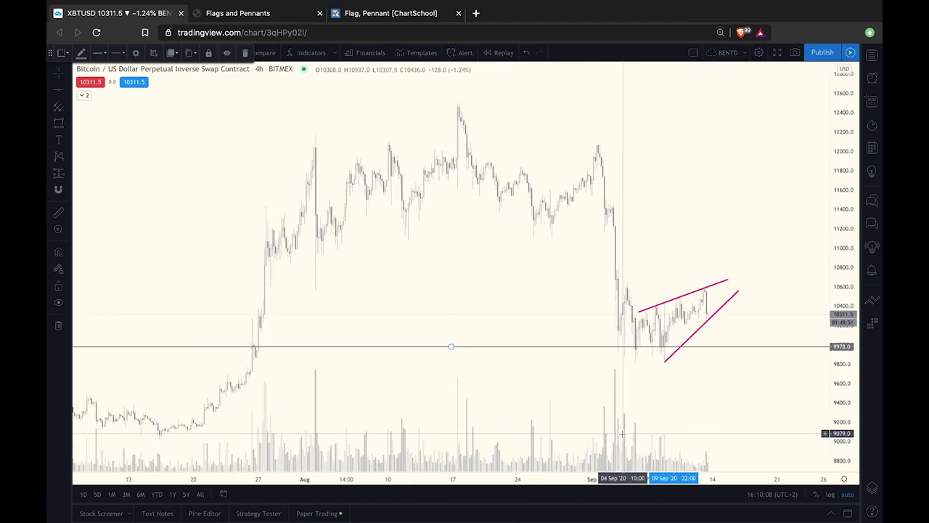